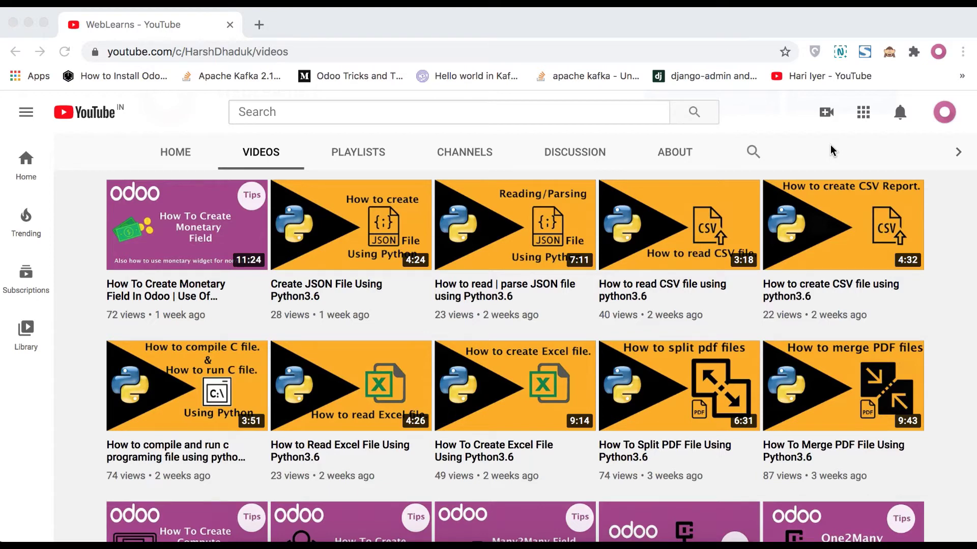
Switch from the YouTube browser tab to the PyCharm MyRandD project window via the Dock.
{"action": "left_click", "coordinate": [401, 538]}
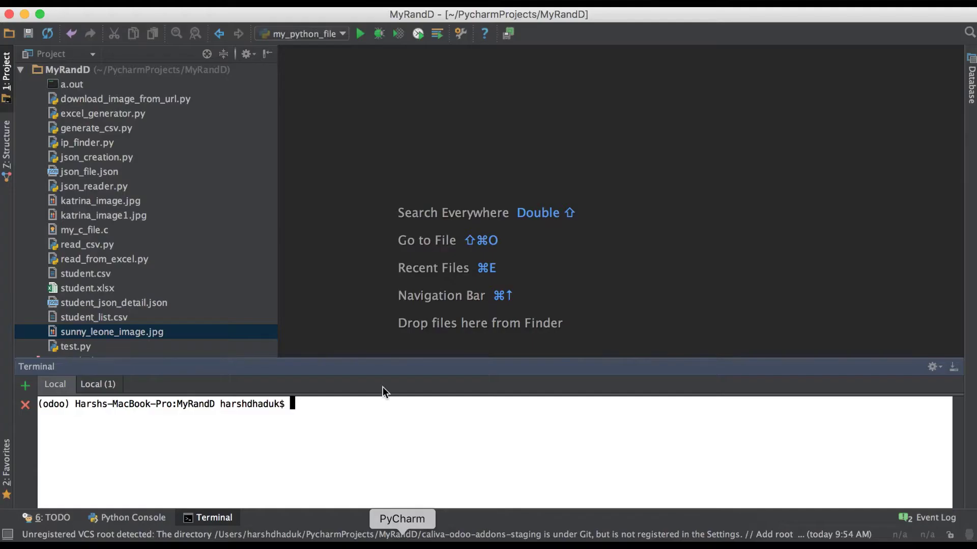
Create a new empty Python file host_ip_address.py in the MyRandD project.
{"action": "right_click", "coordinate": [127, 68]}
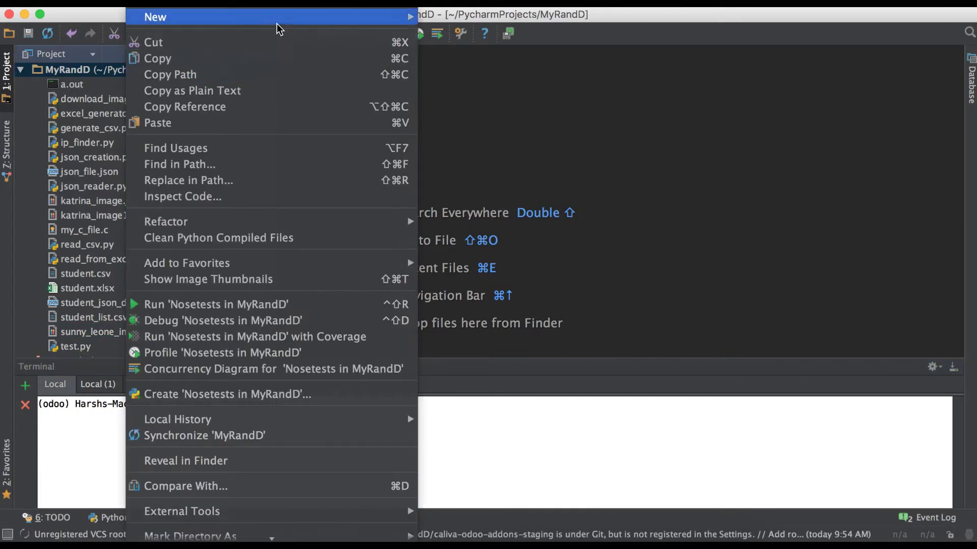
{"action": "mouse_move", "coordinate": [229, 16]}
{"action": "left_click", "coordinate": [473, 72]}
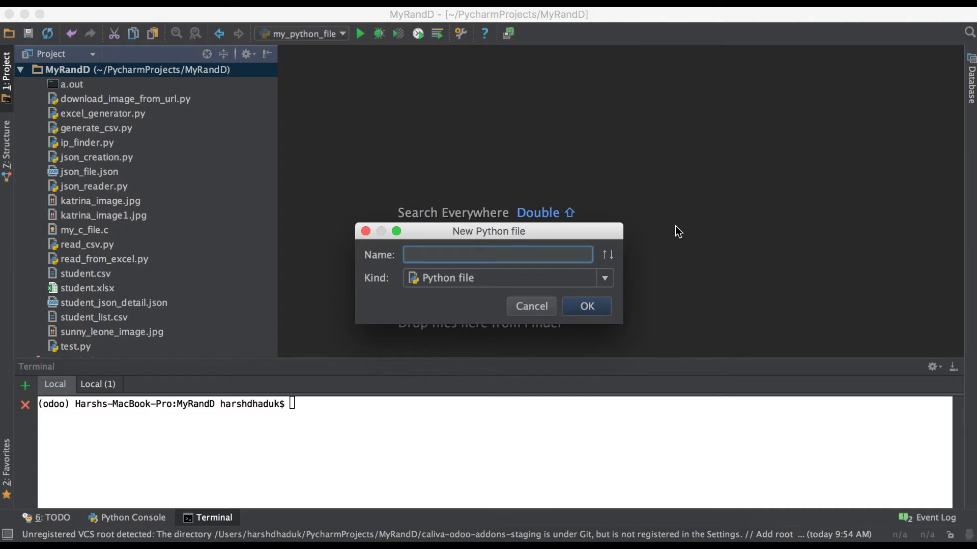
{"action": "type", "text": "host_ip"}
{"action": "type", "text": "_address"}
{"action": "key", "text": "Return"}
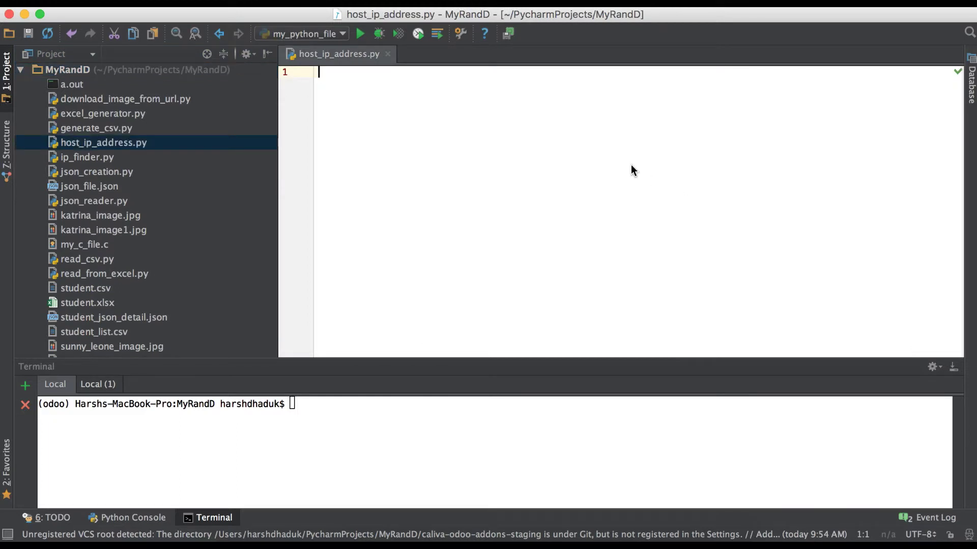
{"action": "type", "text": "import "}
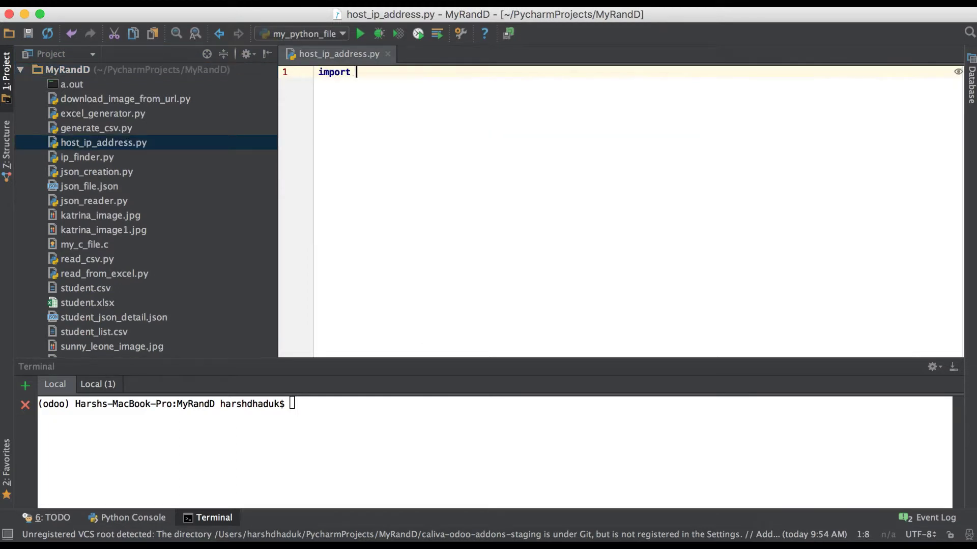
{"action": "type", "text": "socket"}
Write import socket and hostname = socket.gethostname(), correcting the stocket typo to socket.
{"action": "key", "text": "Escape"}
{"action": "key", "text": "Return"}
{"action": "key", "text": "Return"}
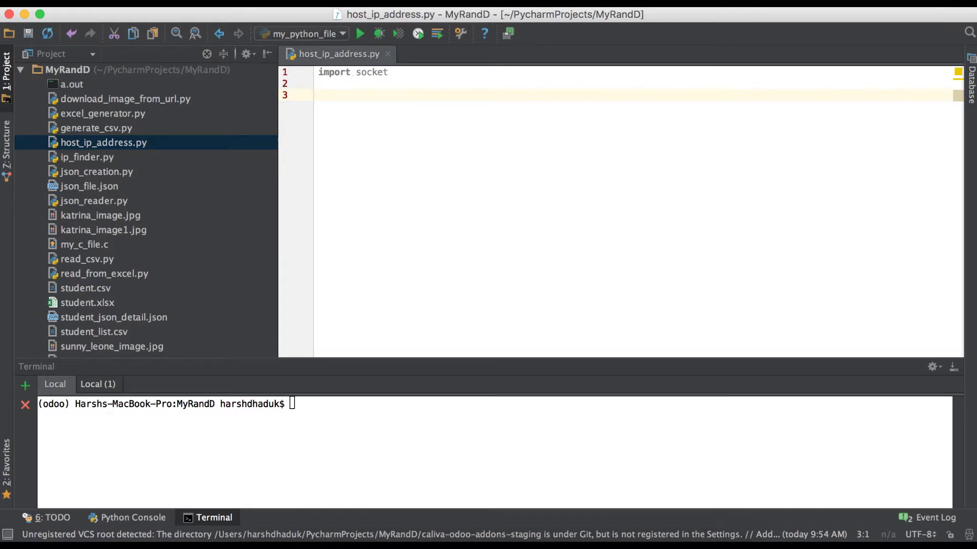
{"action": "type", "text": "hostna"}
{"action": "type", "text": "me ="}
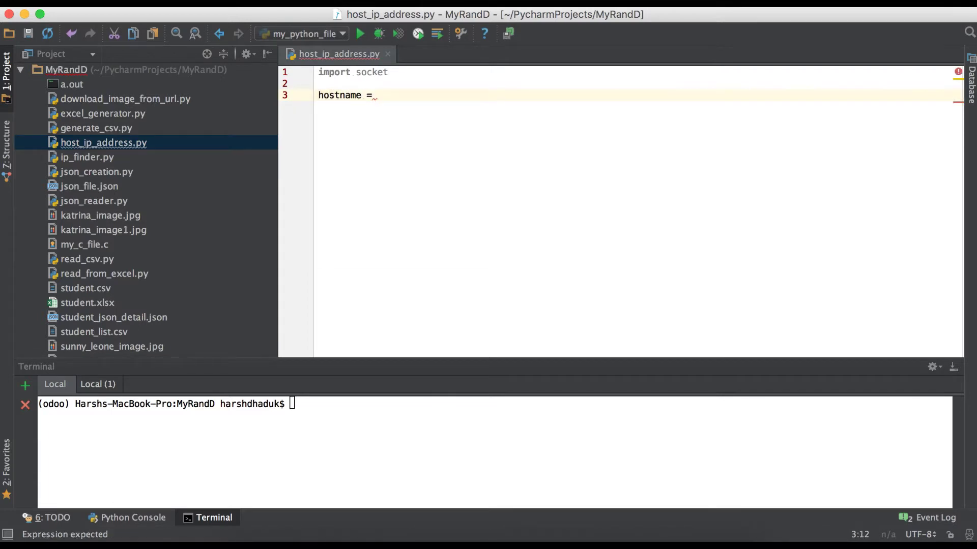
{"action": "type", "text": " stock"}
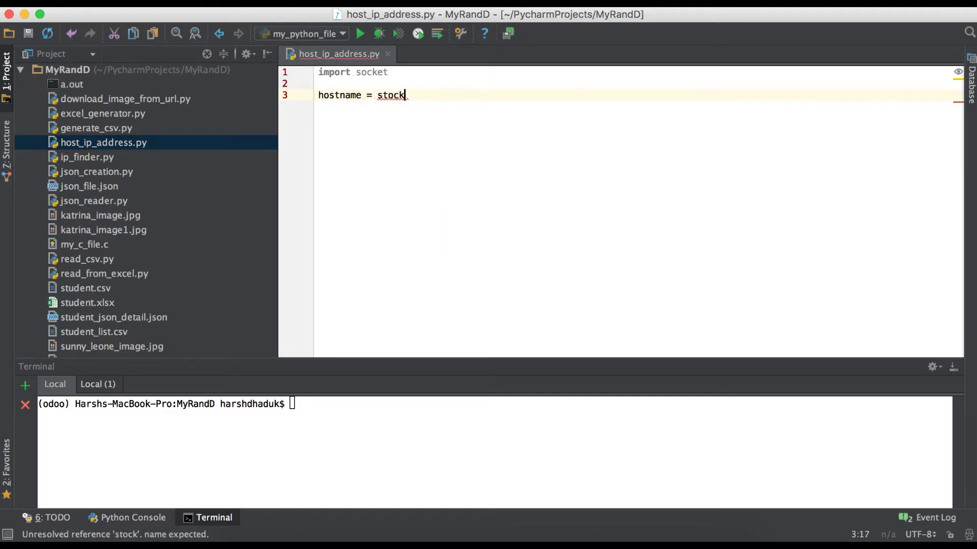
{"action": "type", "text": "t.ge"}
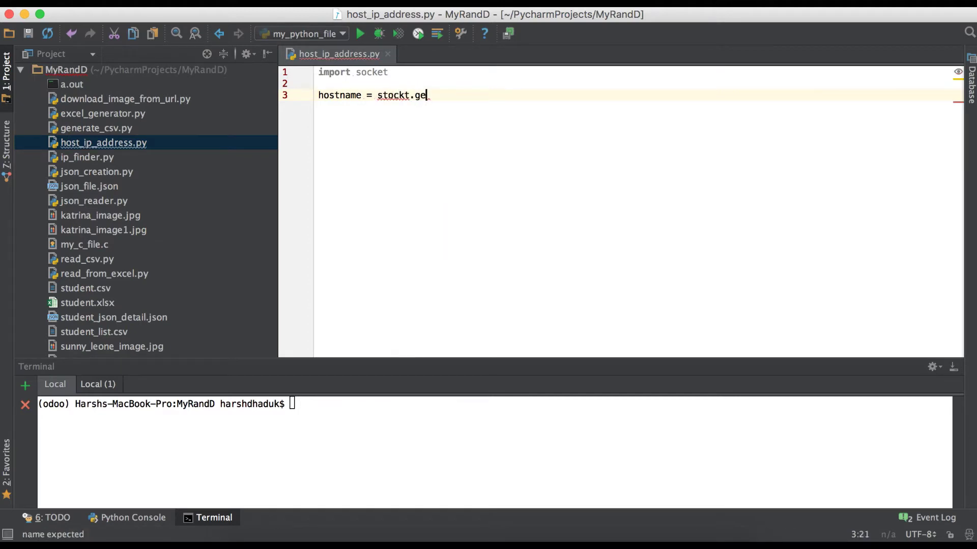
{"action": "type", "text": "thostname("}
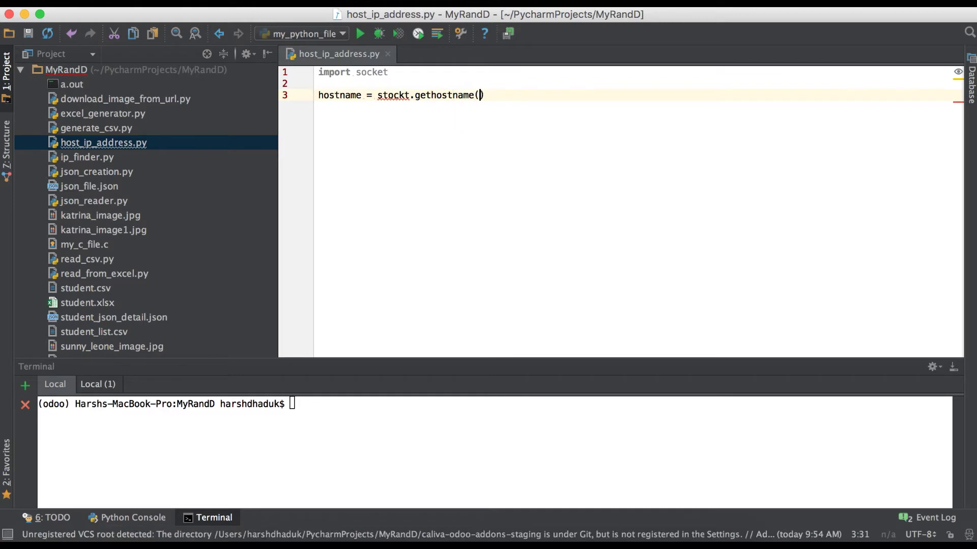
{"action": "left_click", "coordinate": [407, 95]}
{"action": "type", "text": "e"}
{"action": "key", "text": "Right"}
{"action": "key", "text": "Right"}
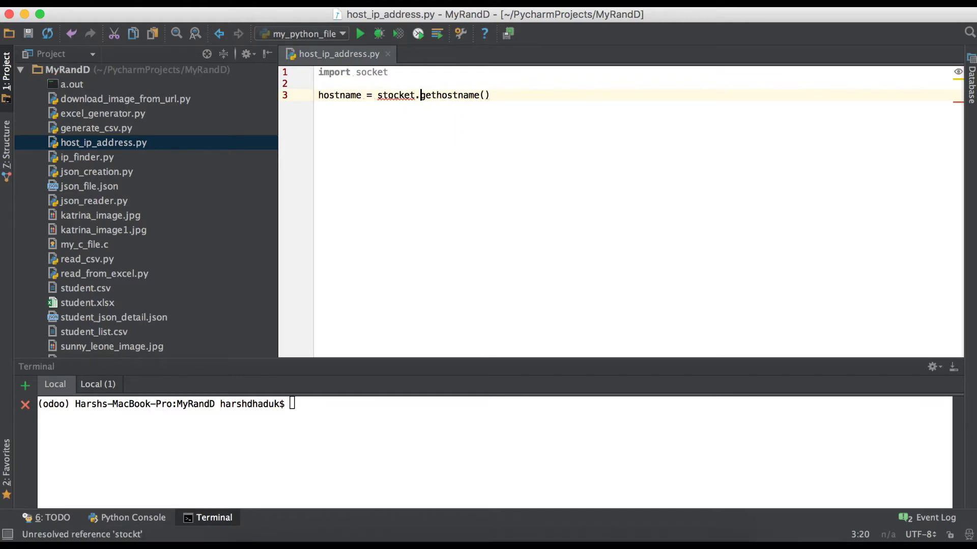
{"action": "left_click", "coordinate": [404, 94]}
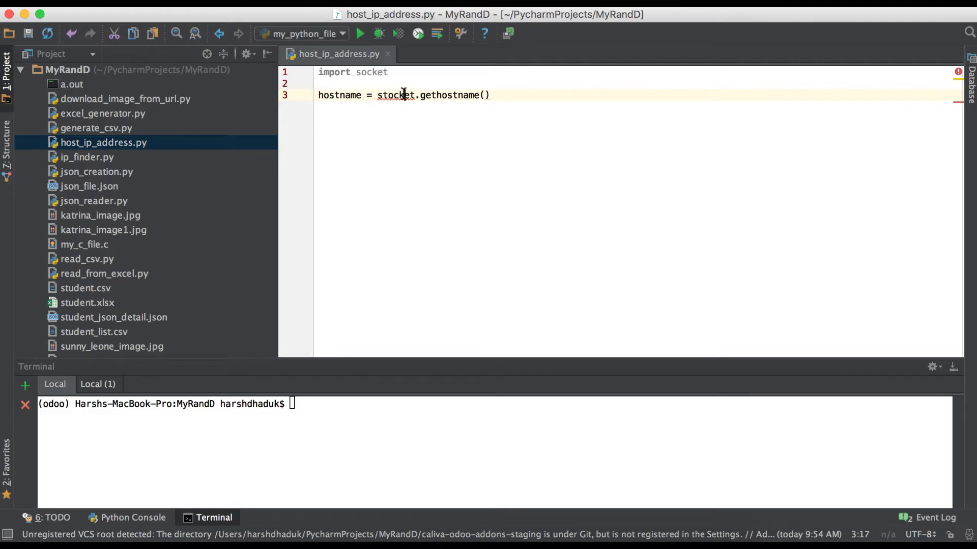
{"action": "left_click", "coordinate": [389, 95]}
{"action": "key", "text": "BackSpace"}
Add print("Host Name ", hostname) on line 4 and move focus to the terminal.
{"action": "key", "text": "End"}
{"action": "key", "text": "Return"}
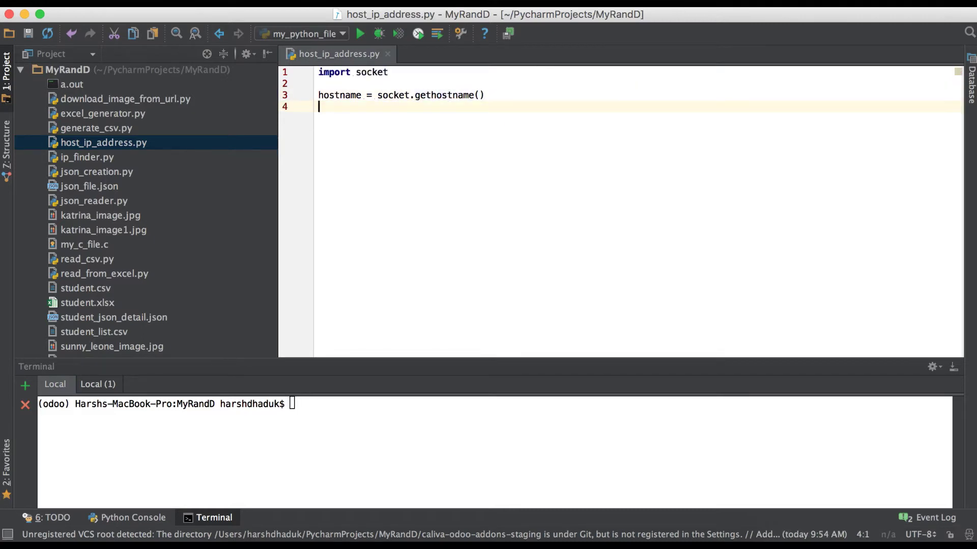
{"action": "type", "text": "print(\""}
{"action": "type", "text": "Host Name \""}
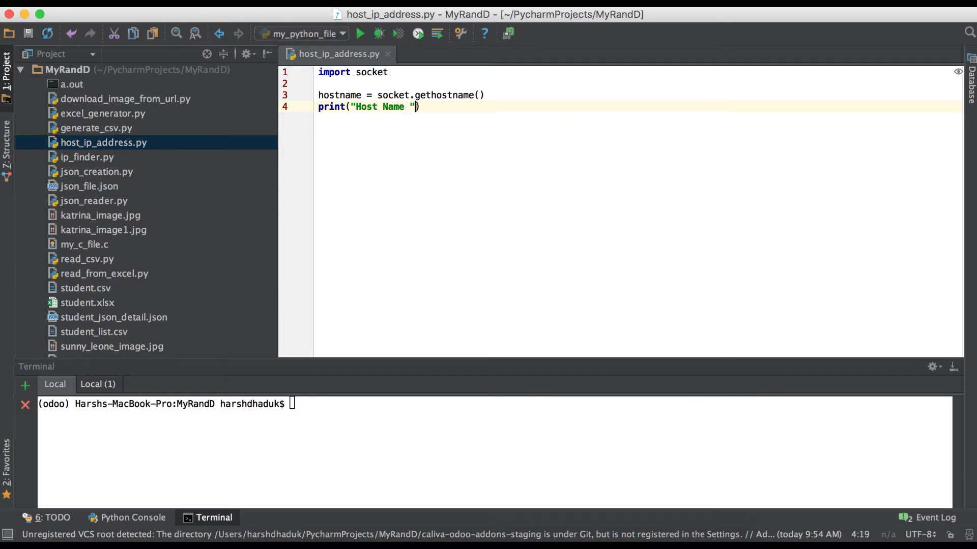
{"action": "type", "text": ", hostname"}
{"action": "left_click", "coordinate": [335, 405]}
{"action": "type", "text": "clear"}
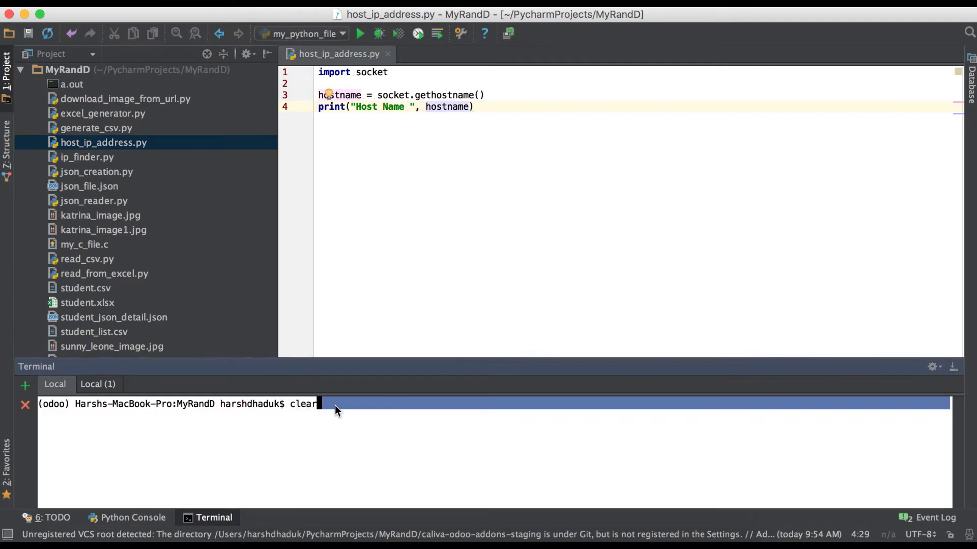
Run python host_ip_address.py in the terminal to print the host name.
{"action": "key", "text": "BackSpace"}
{"action": "key", "text": "BackSpace"}
{"action": "key", "text": "BackSpace"}
{"action": "key", "text": "BackSpace"}
{"action": "key", "text": "BackSpace"}
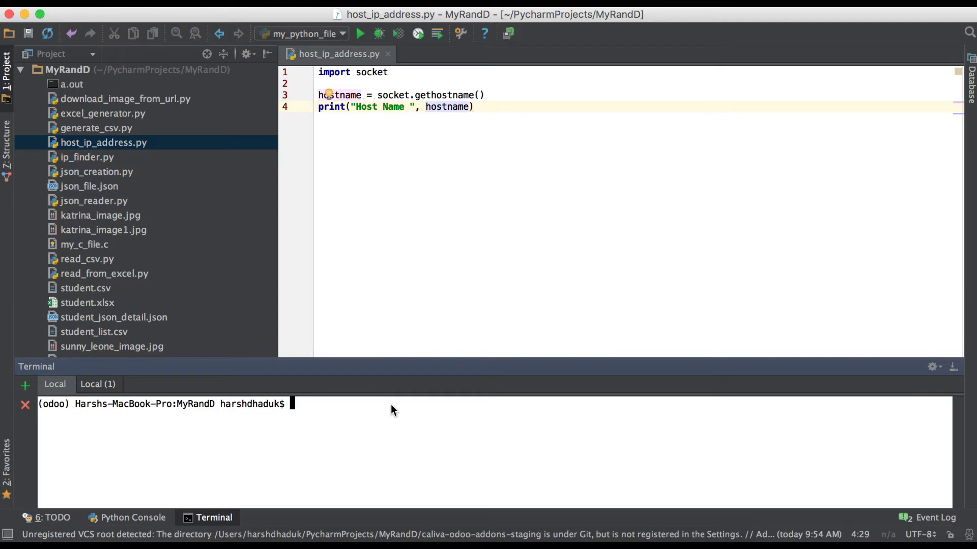
{"action": "type", "text": "p"}
{"action": "type", "text": "ython host_ip_a"}
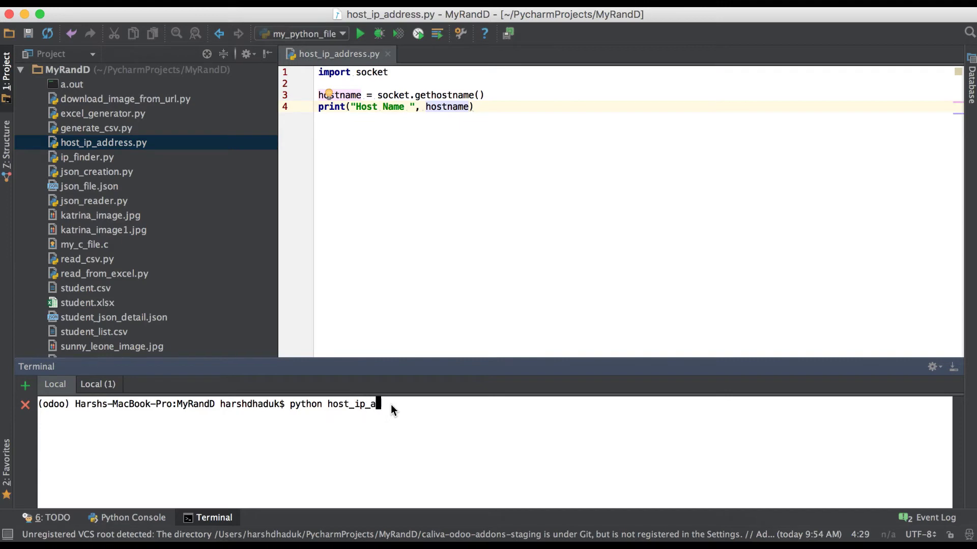
{"action": "key", "text": "Tab"}
{"action": "key", "text": "Return"}
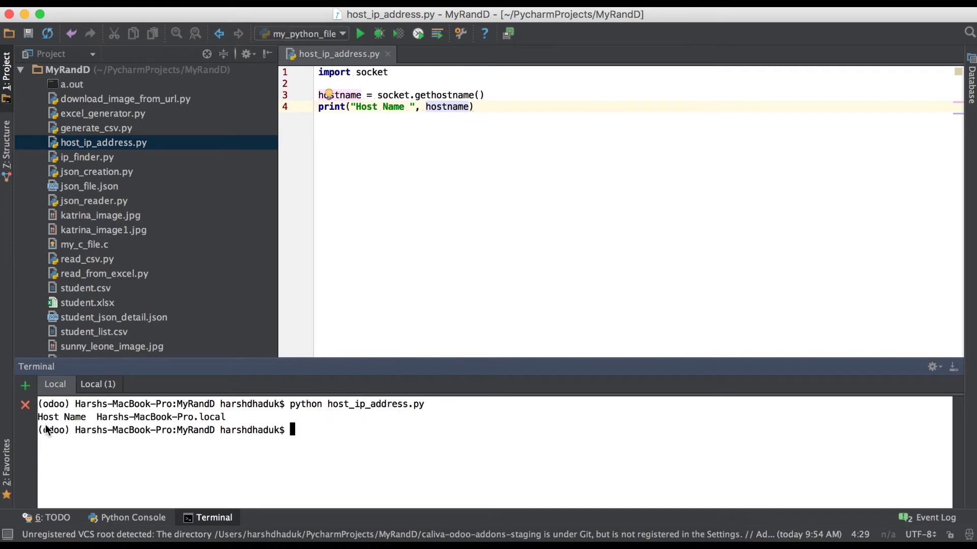
Highlight the printed Host Name and the matching machine name in the prompt to verify them.
{"action": "left_click_drag", "start_coordinate": [39, 418], "coordinate": [200, 417]}
{"action": "left_click", "coordinate": [271, 420]}
{"action": "left_click_drag", "start_coordinate": [177, 404], "coordinate": [75, 404]}
{"action": "left_click", "coordinate": [225, 417]}
{"action": "left_click", "coordinate": [445, 203]}
Add print("IP Address ",socket.gethostbyname(hostname)) below the host name print.
{"action": "key", "text": "Return"}
{"action": "key", "text": "Return"}
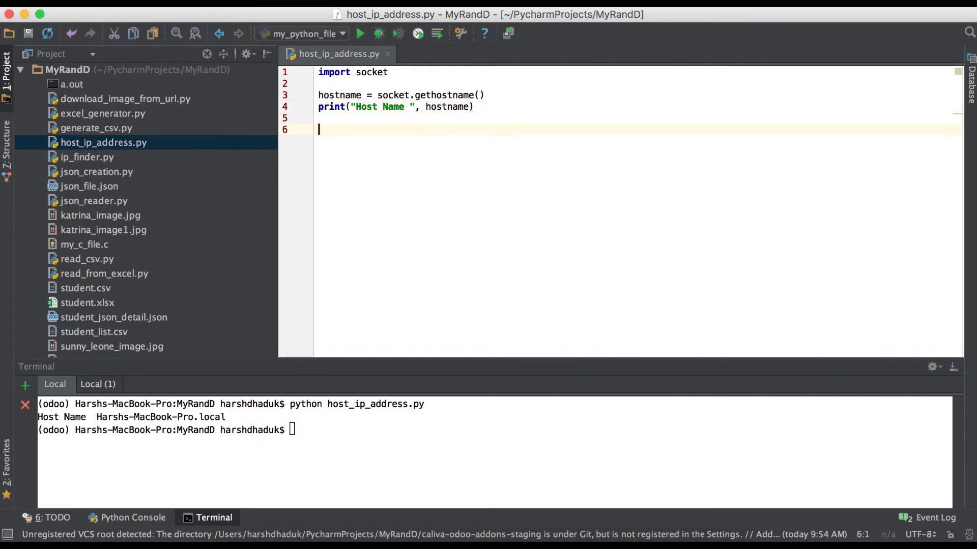
{"action": "type", "text": "prin"}
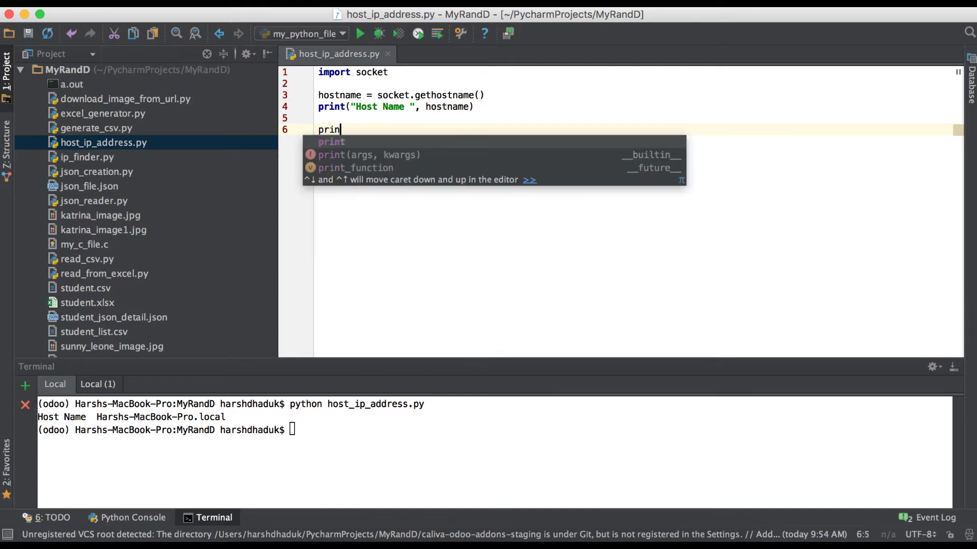
{"action": "type", "text": "t(s"}
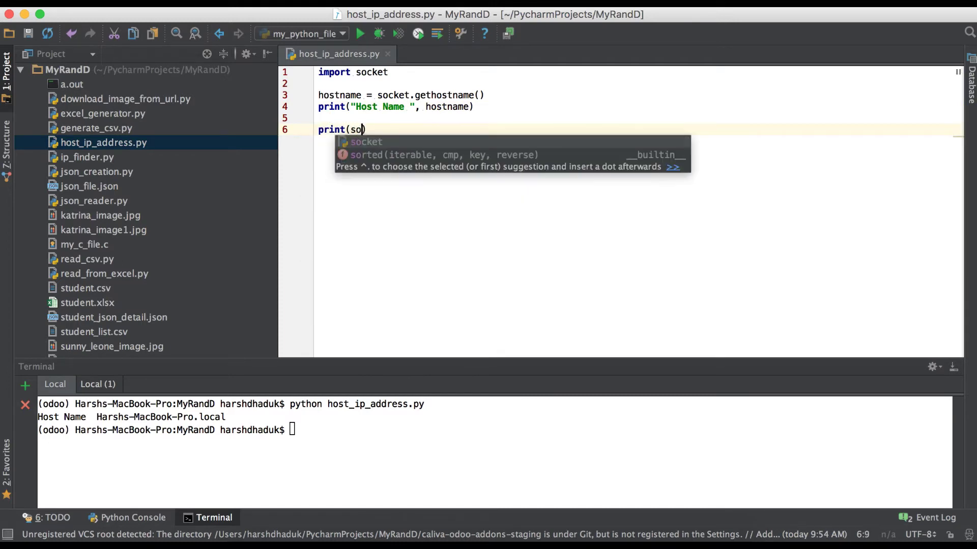
{"action": "type", "text": "ocket.get"}
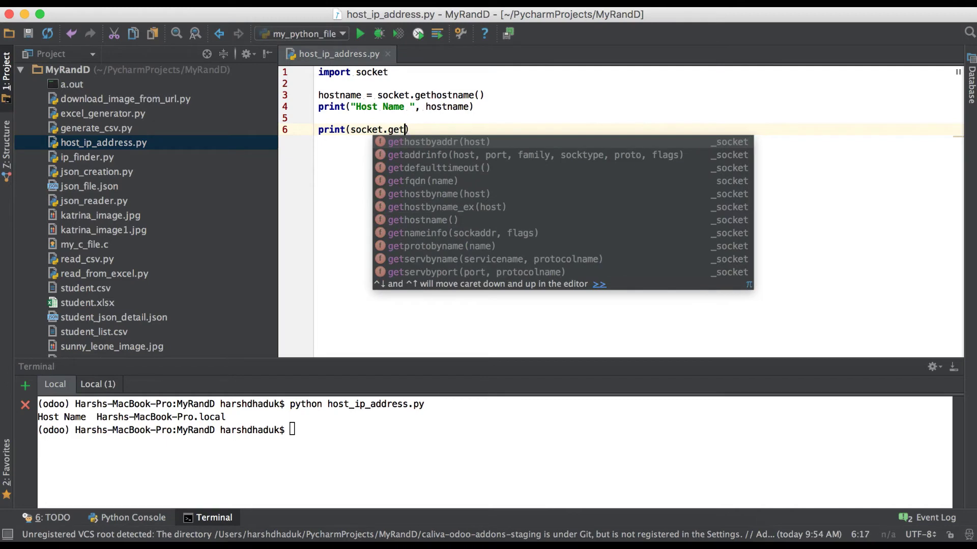
{"action": "type", "text": "hostbyname"}
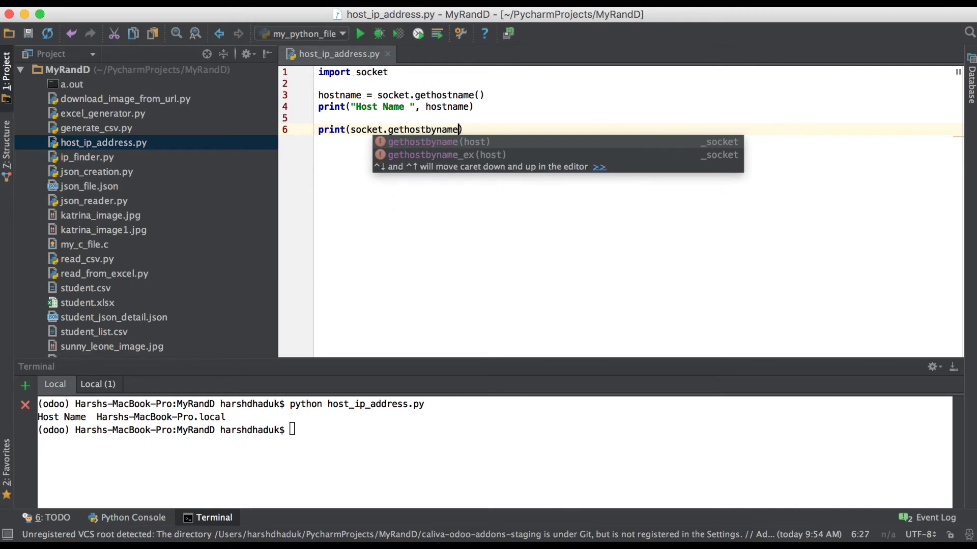
{"action": "key", "text": "Return"}
{"action": "type", "text": "host"}
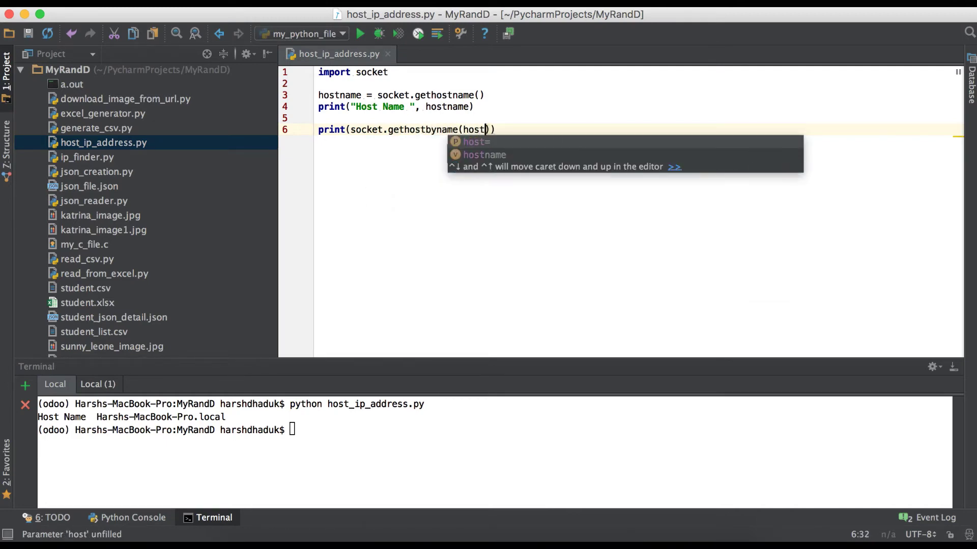
{"action": "type", "text": "name"}
{"action": "key", "text": "Right"}
{"action": "key", "text": "Right"}
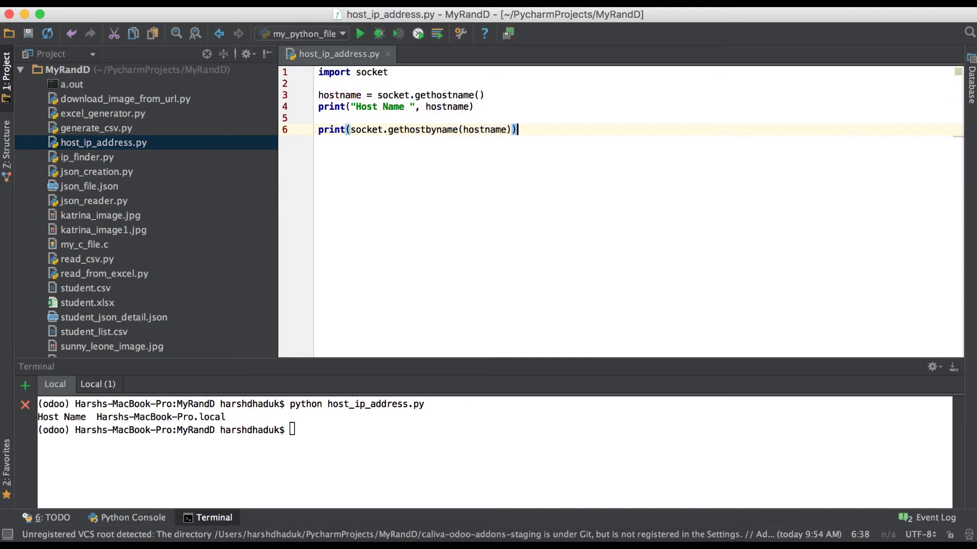
{"action": "left_click", "coordinate": [349, 130]}
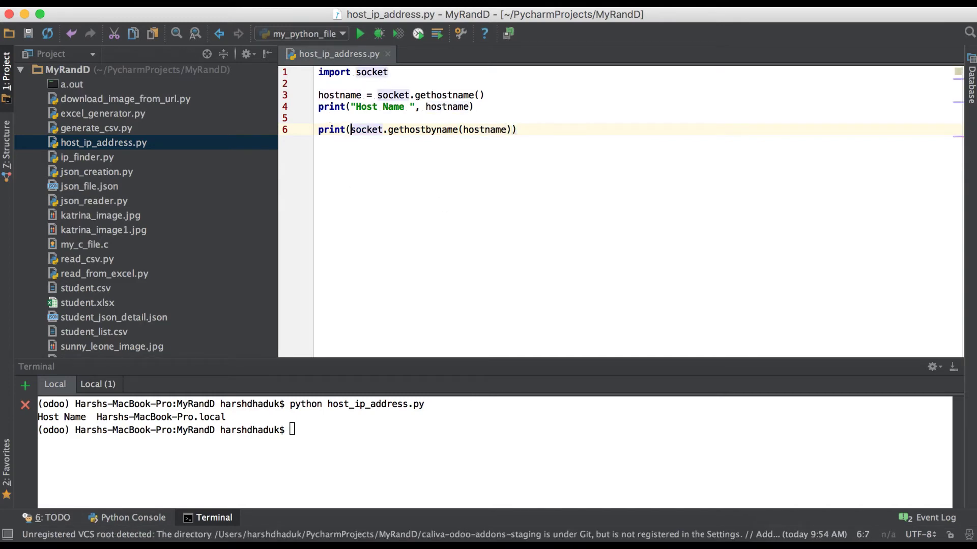
{"action": "type", "text": "\"\","}
{"action": "key", "text": "Left"}
{"action": "key", "text": "Left"}
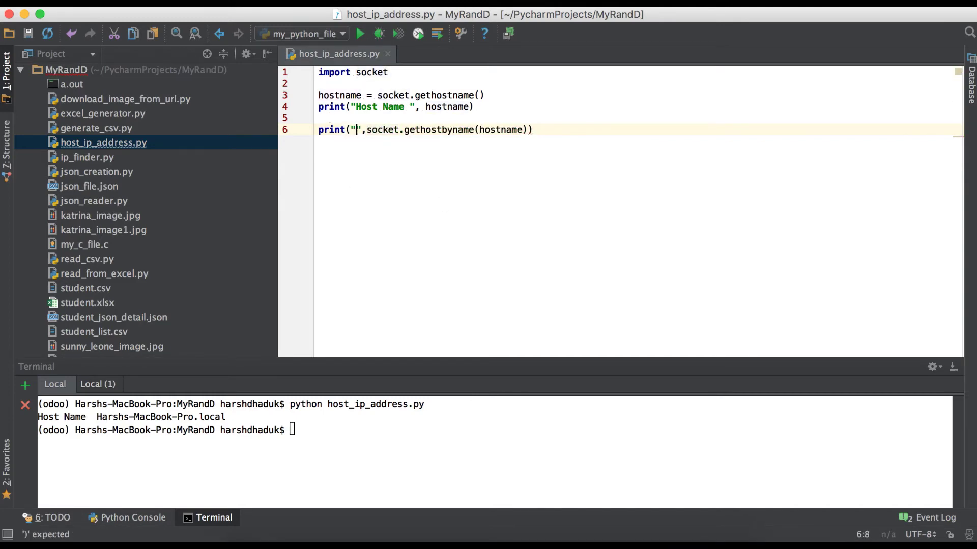
{"action": "type", "text": "IP Address"}
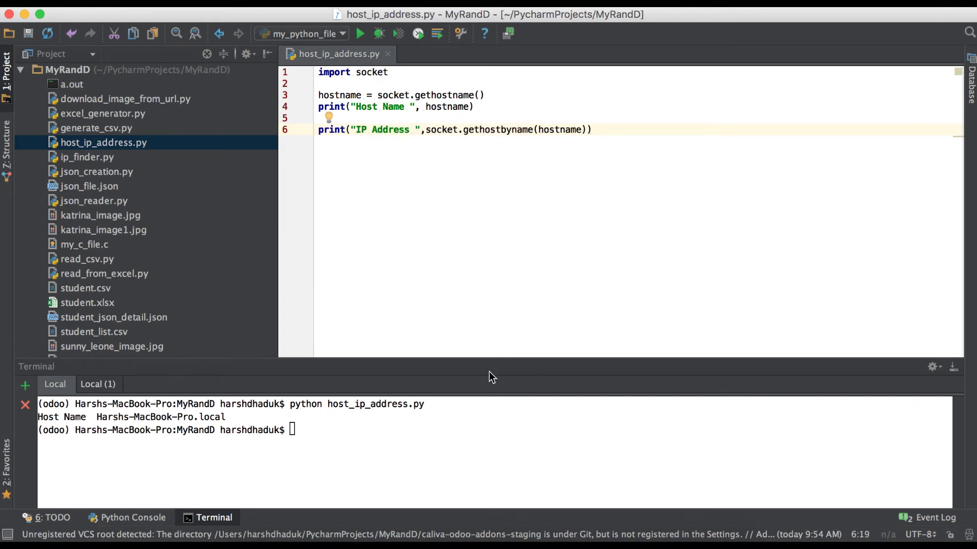
{"action": "left_click", "coordinate": [302, 463]}
{"action": "type", "text": "python ho"}
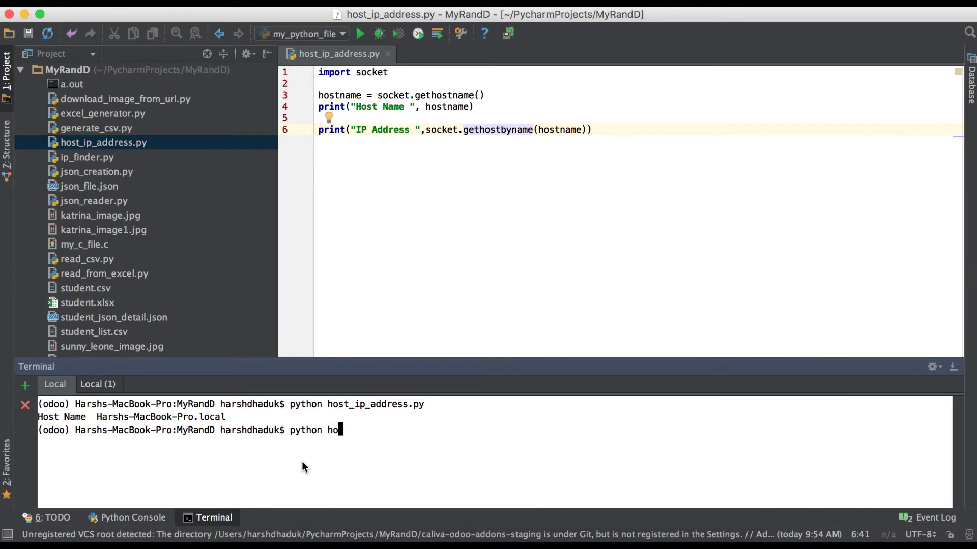
Rerun host_ip_address.py and highlight the printed IP address 192.168.1.5.
{"action": "key", "text": "Tab"}
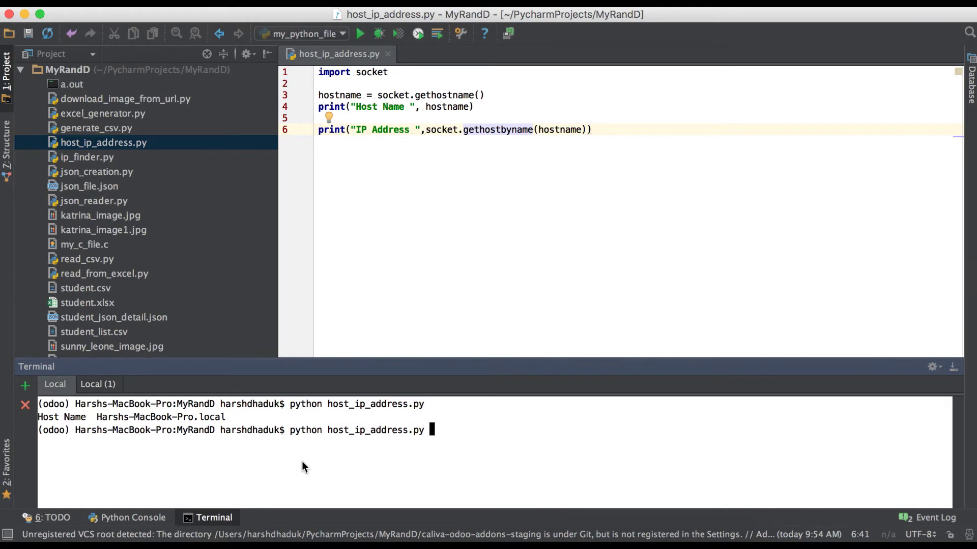
{"action": "key", "text": "Return"}
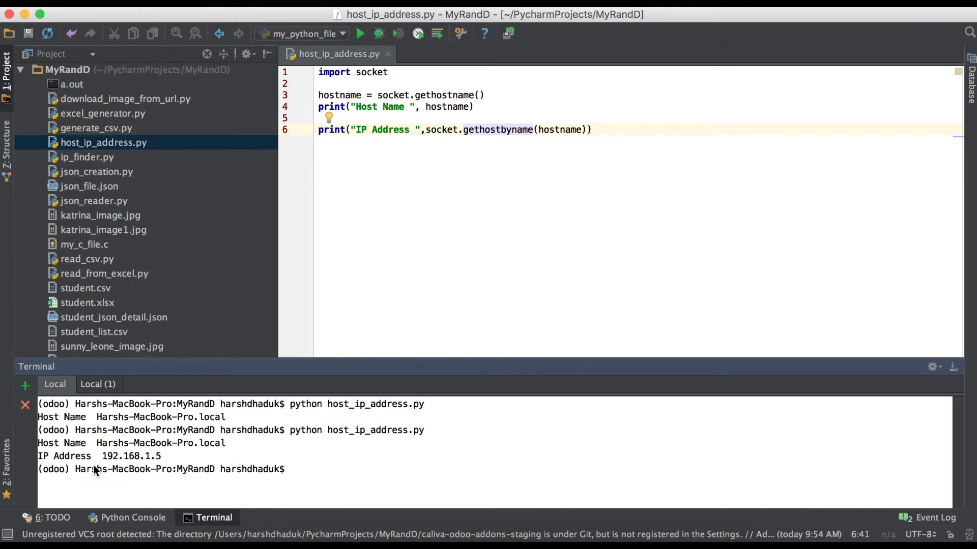
{"action": "left_click_drag", "start_coordinate": [134, 456], "coordinate": [162, 457]}
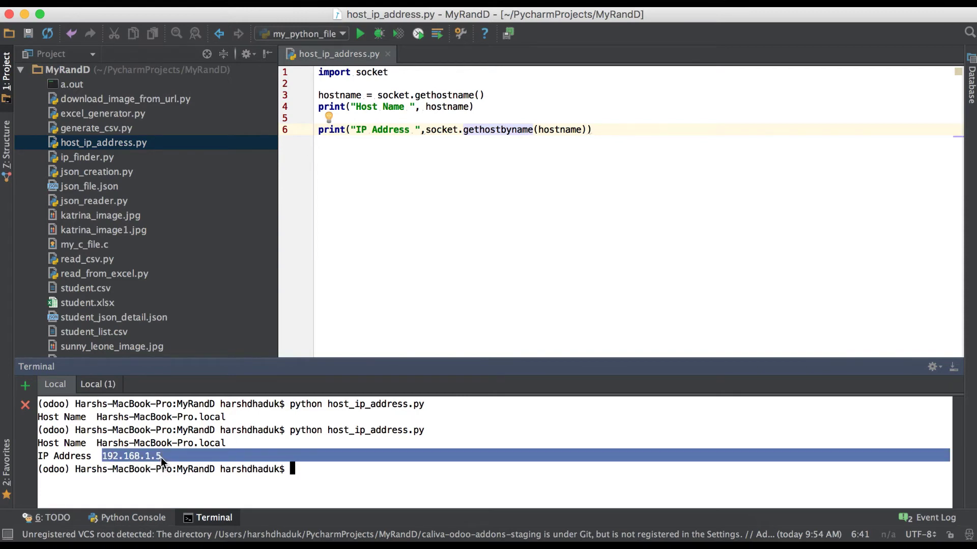
{"action": "left_click", "coordinate": [161, 457]}
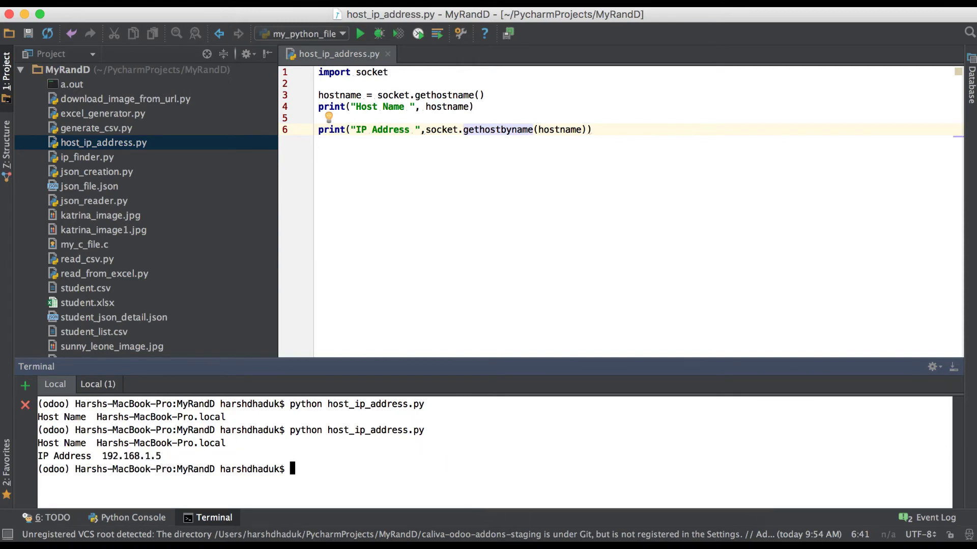
Run ifconfig in a separate macOS terminal and highlight en0's inet address 192.168.1.5.
{"action": "left_click", "coordinate": [501, 542]}
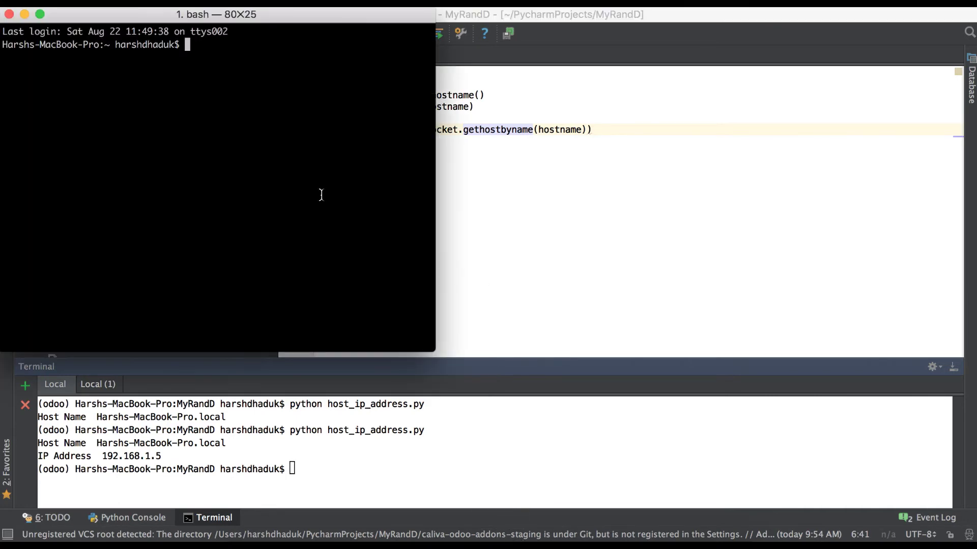
{"action": "type", "text": "ifconfig"}
{"action": "key", "text": "Return"}
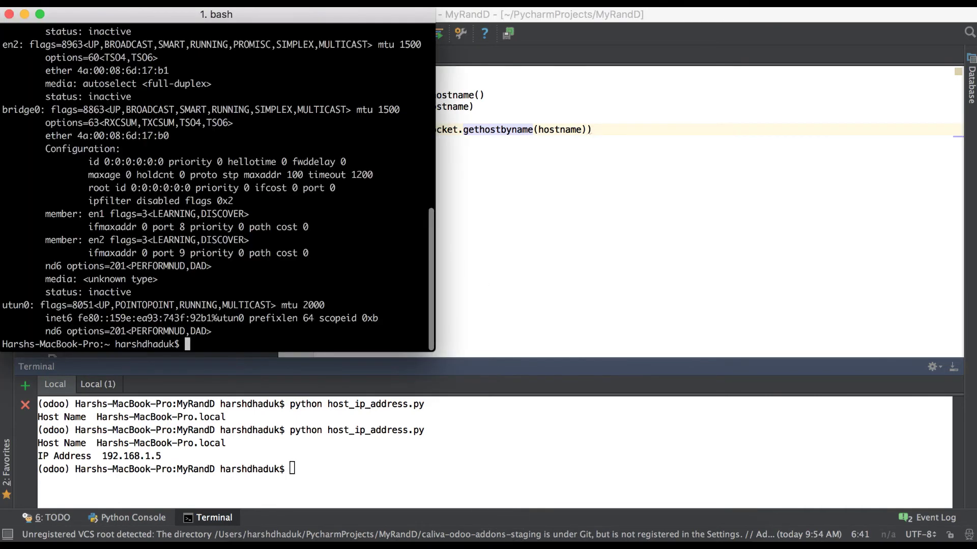
{"action": "scroll", "coordinate": [219, 131], "scroll_direction": "down", "scroll_amount": 1}
{"action": "scroll", "coordinate": [216, 128], "scroll_direction": "up", "scroll_amount": 2}
{"action": "scroll", "coordinate": [217, 127], "scroll_direction": "up", "scroll_amount": 2}
{"action": "scroll", "coordinate": [216, 128], "scroll_direction": "up", "scroll_amount": 2}
{"action": "scroll", "coordinate": [216, 127], "scroll_direction": "up", "scroll_amount": 1}
{"action": "scroll", "coordinate": [217, 128], "scroll_direction": "up", "scroll_amount": 2}
{"action": "scroll", "coordinate": [216, 128], "scroll_direction": "up", "scroll_amount": 3}
{"action": "scroll", "coordinate": [215, 127], "scroll_direction": "up", "scroll_amount": 2}
{"action": "scroll", "coordinate": [216, 127], "scroll_direction": "up", "scroll_amount": 2}
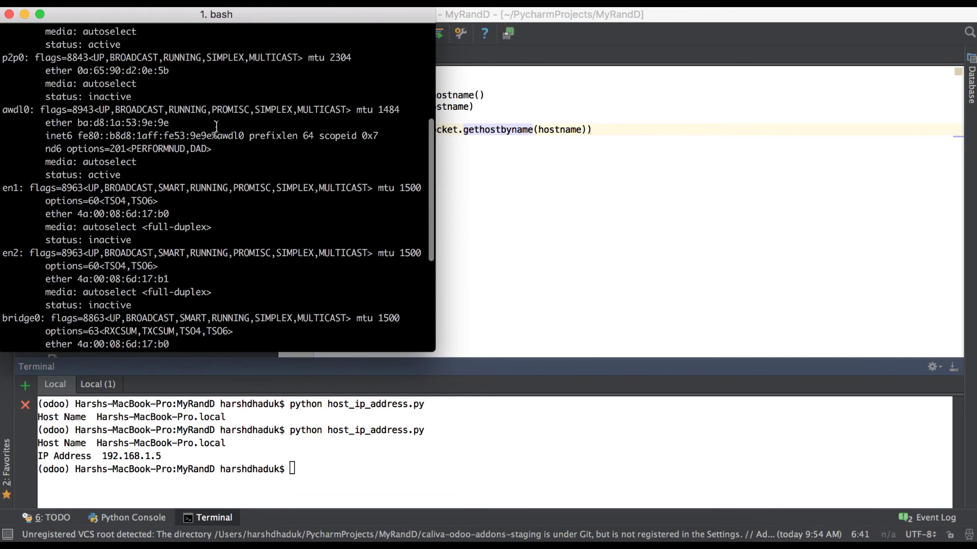
{"action": "scroll", "coordinate": [216, 127], "scroll_direction": "up", "scroll_amount": 3}
{"action": "scroll", "coordinate": [216, 127], "scroll_direction": "up", "scroll_amount": 2}
{"action": "scroll", "coordinate": [216, 128], "scroll_direction": "up", "scroll_amount": 3}
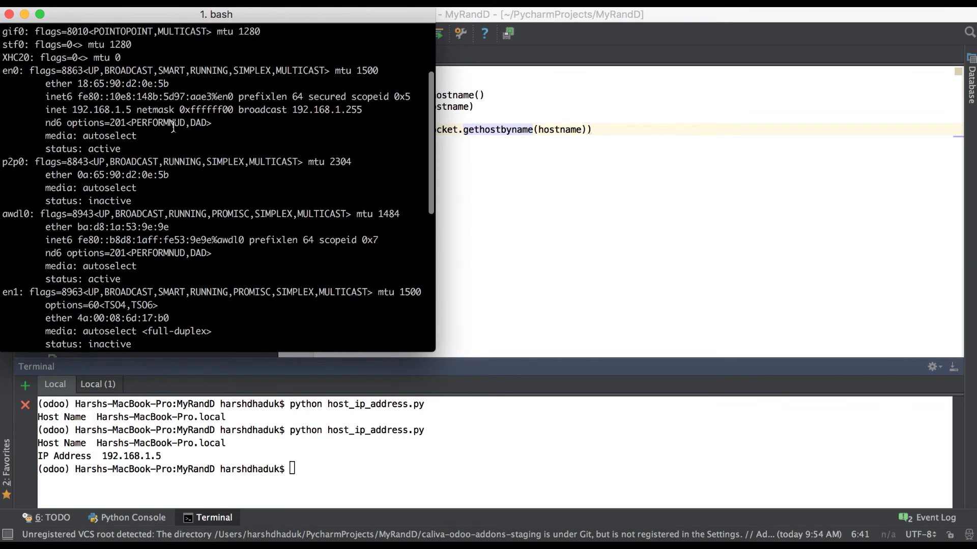
{"action": "scroll", "coordinate": [174, 128], "scroll_direction": "up", "scroll_amount": 1}
{"action": "scroll", "coordinate": [174, 128], "scroll_direction": "up", "scroll_amount": 3}
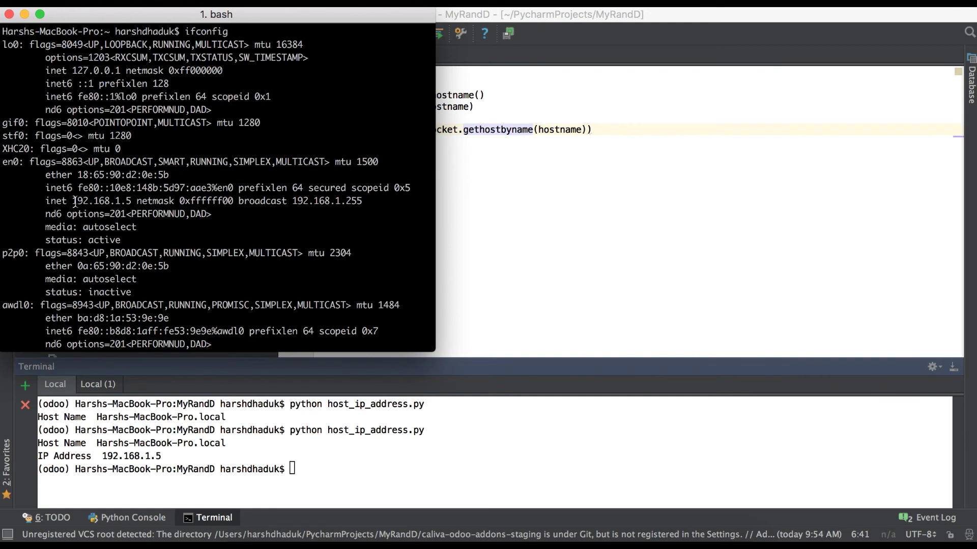
{"action": "left_click_drag", "start_coordinate": [73, 201], "coordinate": [131, 201]}
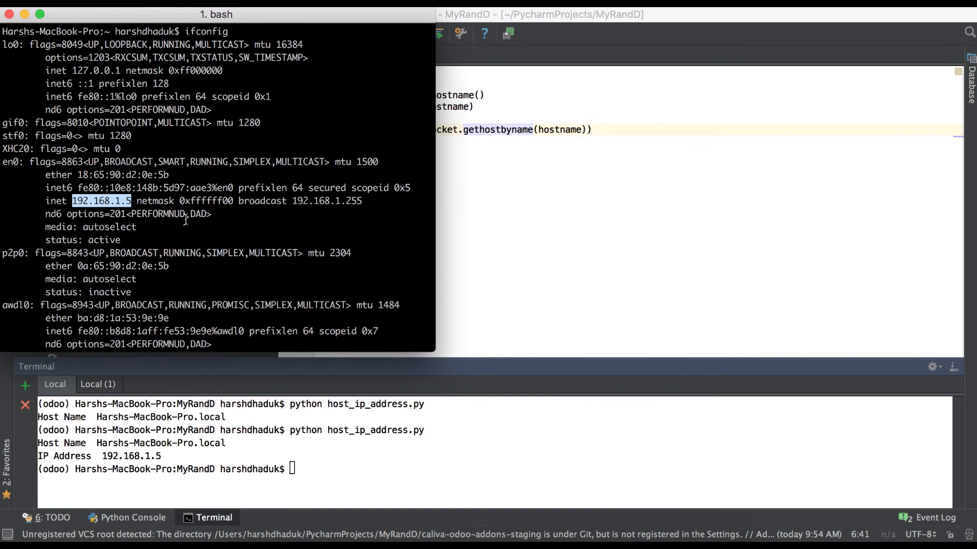
Return to the PyCharm editor and select the word socket on line 1.
{"action": "left_click", "coordinate": [469, 214]}
{"action": "double_click", "coordinate": [381, 73]}
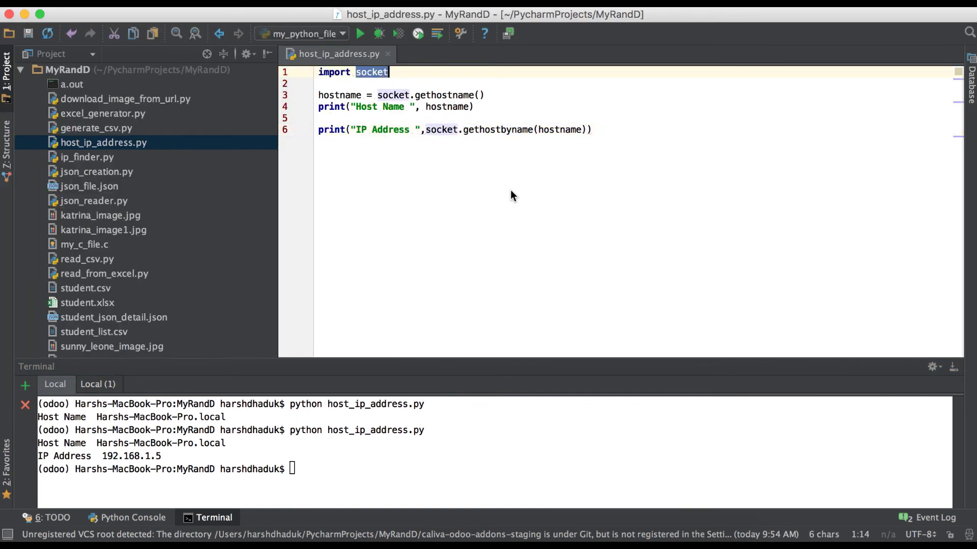